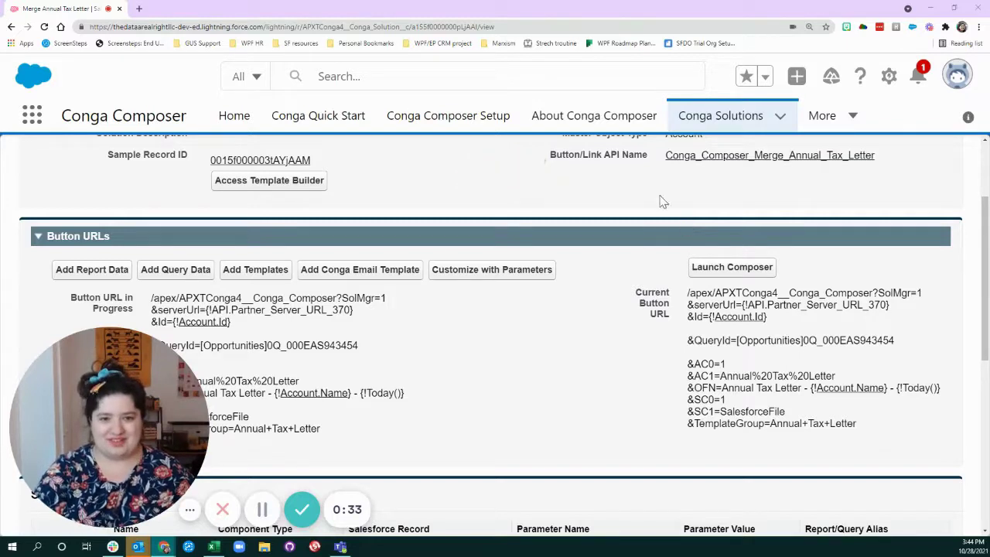
# Highlight the opening Button URL lines, then just the SolMgr and serverUrl part.
pyautogui.moveTo(110, 422)
pyautogui.moveTo(110, 421); pyautogui.dragTo(774, 146)
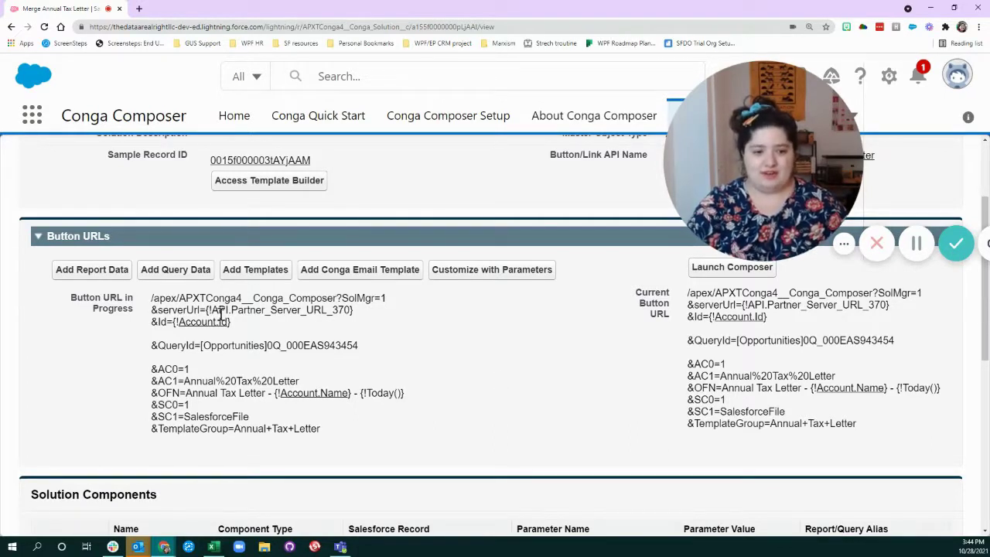
pyautogui.moveTo(151, 298); pyautogui.dragTo(361, 320)
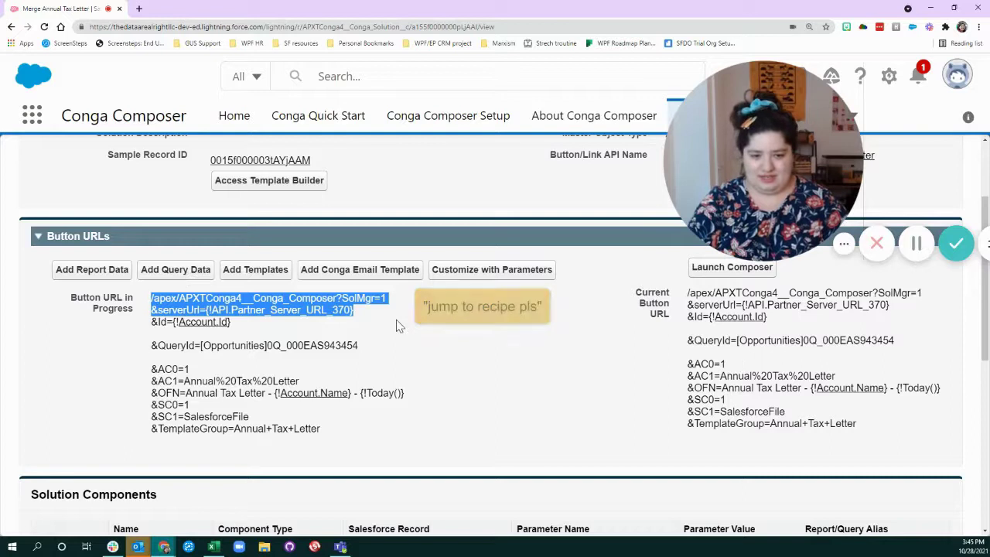
# Highlight only the &Id={!Account.Id} part of the Button URL.
pyautogui.click(229, 323)
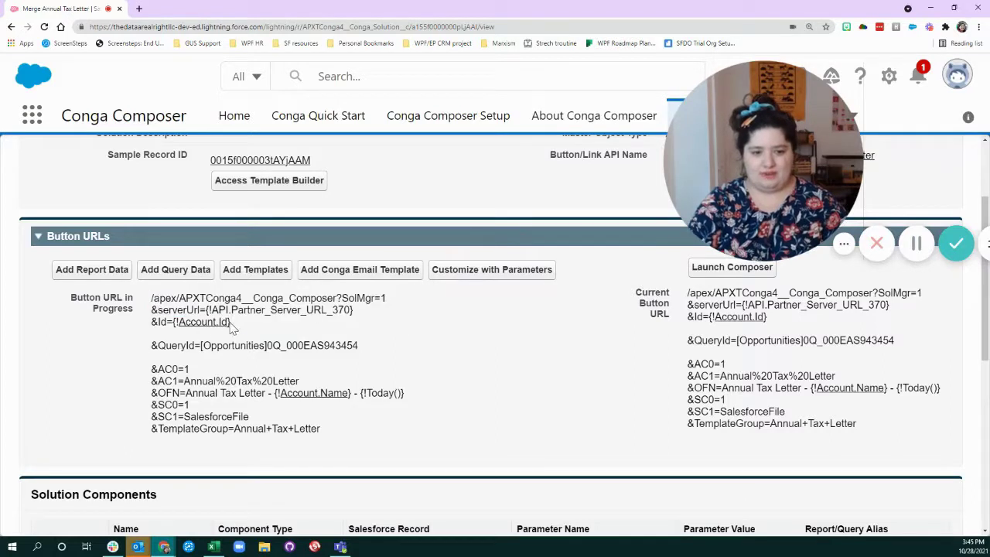
pyautogui.tripleClick(132, 331)
pyautogui.moveTo(132, 331); pyautogui.dragTo(147, 326)
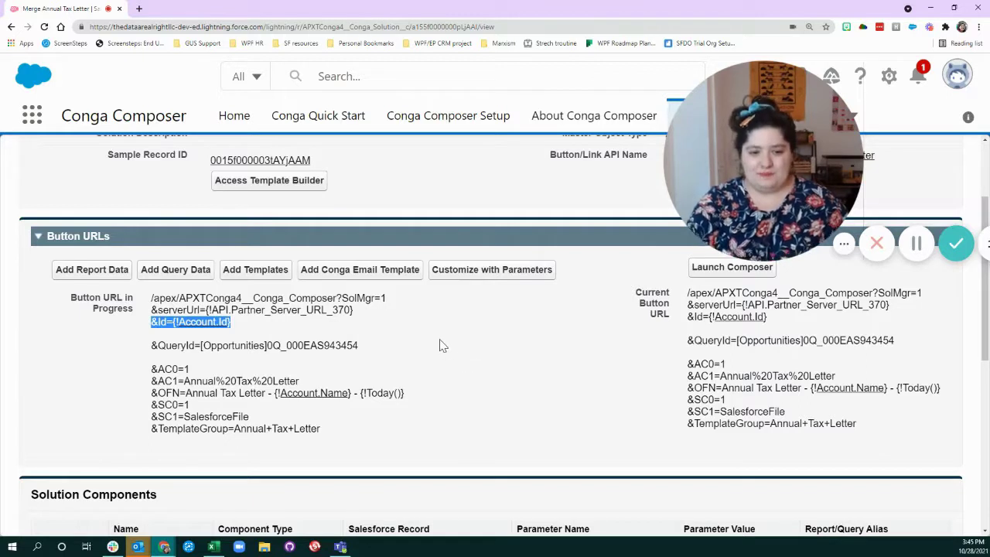
pyautogui.moveTo(151, 333); pyautogui.dragTo(354, 353)
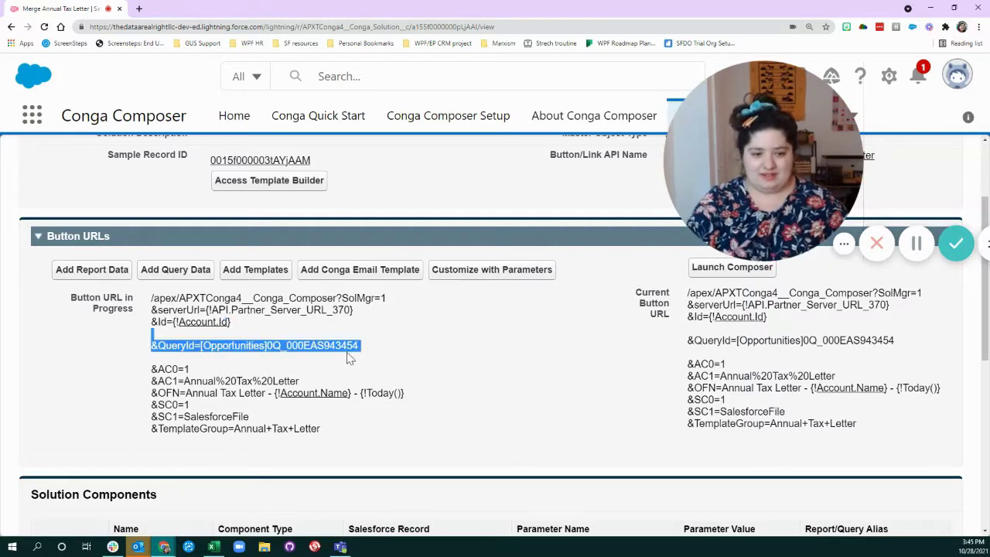
pyautogui.click(395, 350)
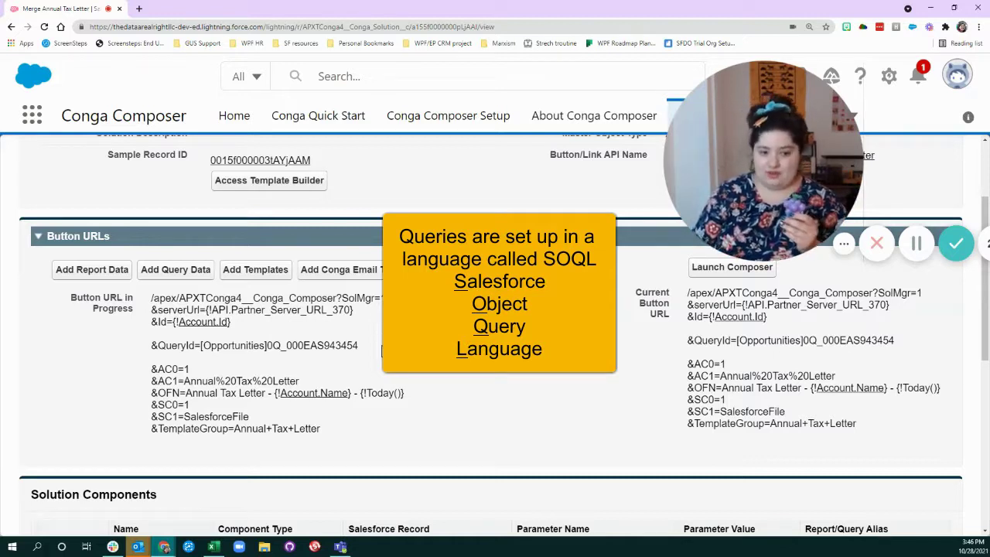
pyautogui.tripleClick(374, 346)
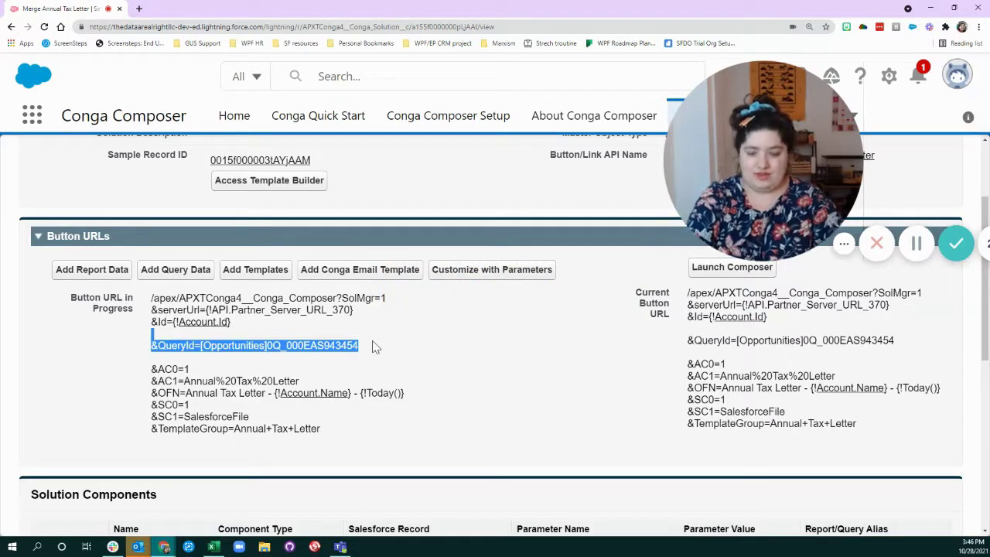
pyautogui.click(382, 354)
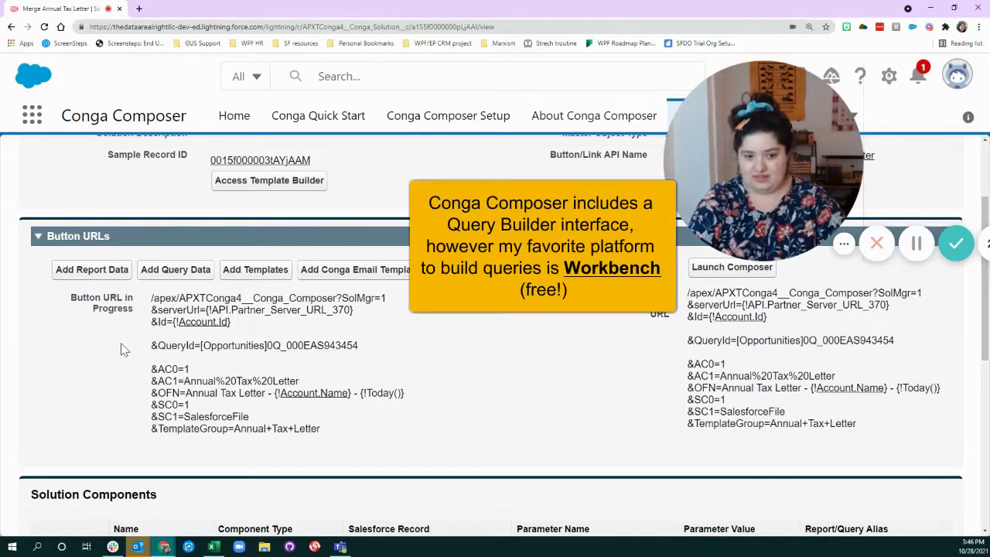
pyautogui.moveTo(147, 347); pyautogui.dragTo(360, 348)
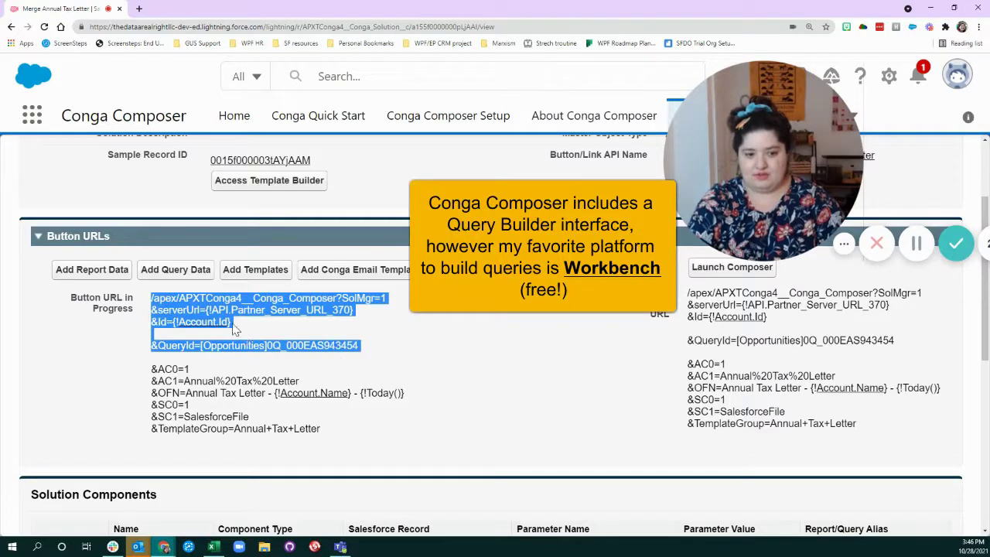
pyautogui.click(243, 336)
pyautogui.moveTo(148, 353); pyautogui.dragTo(366, 353)
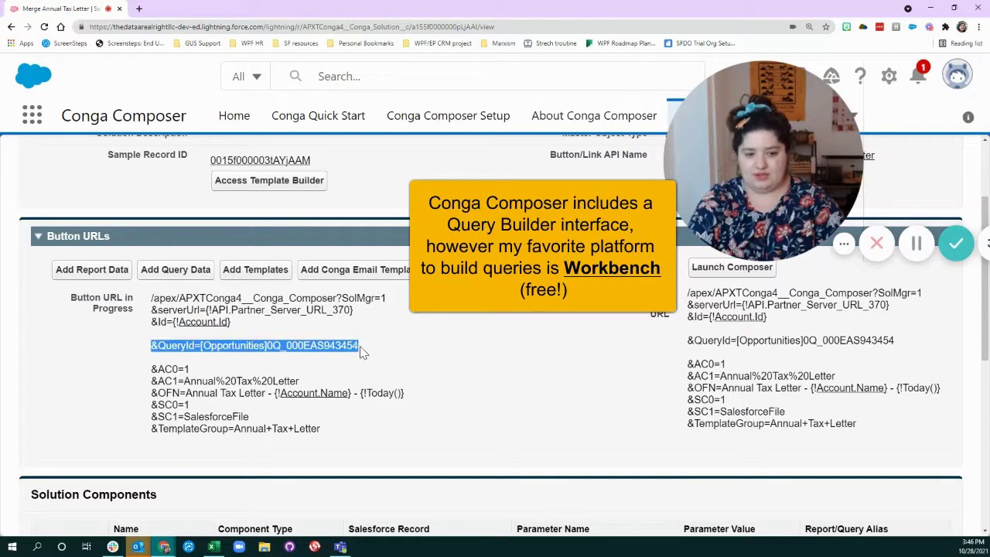
pyautogui.click(370, 354)
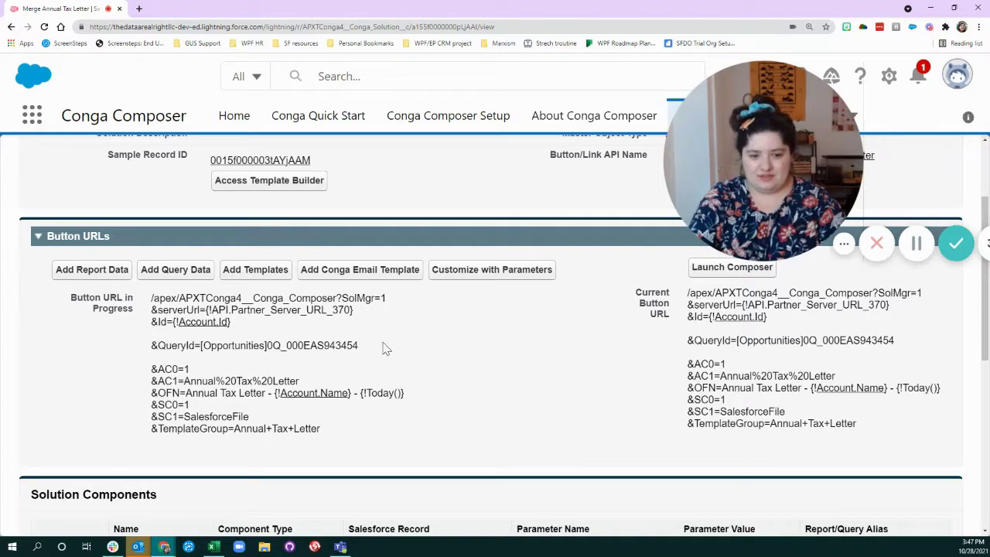
# Highlight the Opportunities query reference, then the whole &QueryId=[Opportunities]0Q_000EAS943454 line.
pyautogui.moveTo(382, 348); pyautogui.dragTo(204, 346)
pyautogui.click(321, 345)
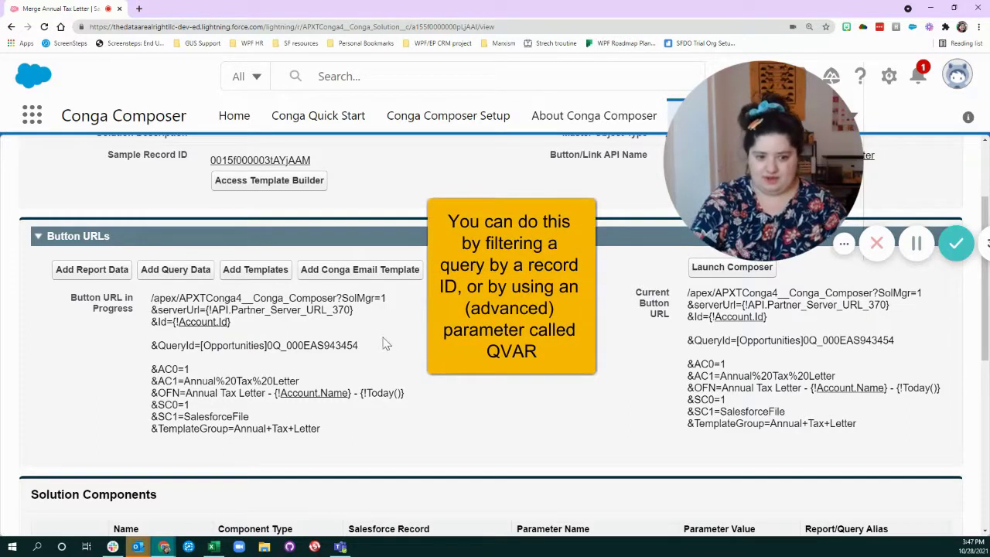
pyautogui.moveTo(370, 351); pyautogui.dragTo(145, 350)
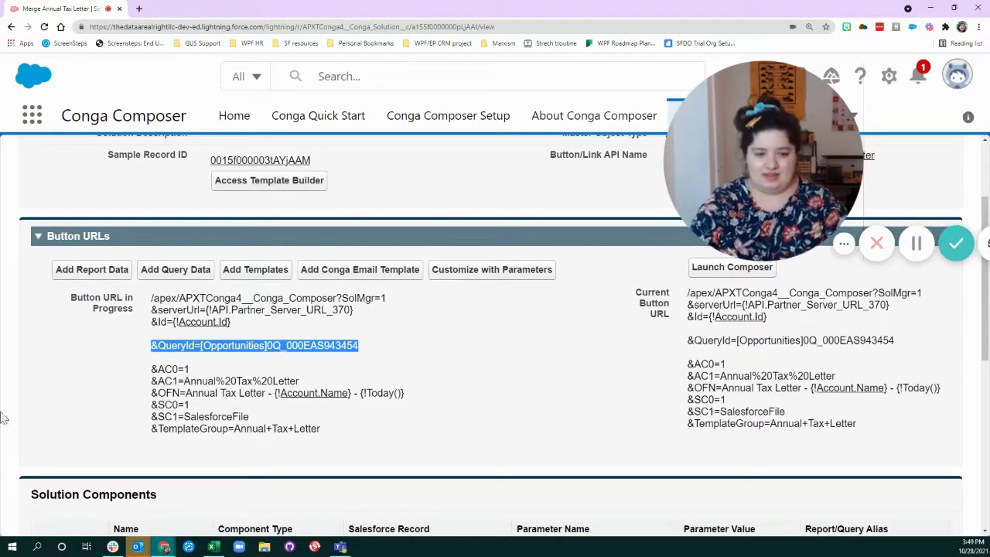
# Check Solution Components, then open Customize with Parameters for the Merge Annual Tax Letter Solution.
pyautogui.scroll(-3, 511, 356)
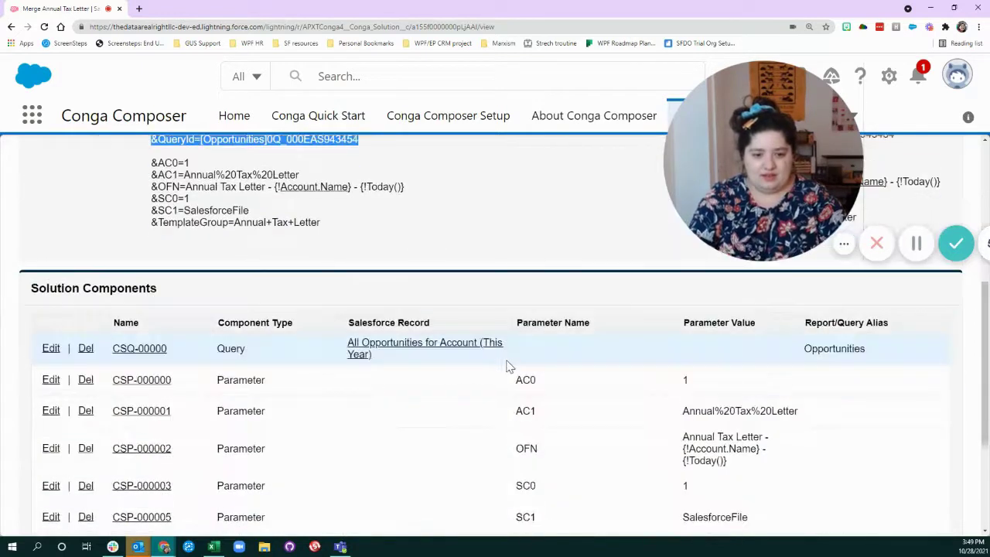
pyautogui.scroll(3, 506, 360)
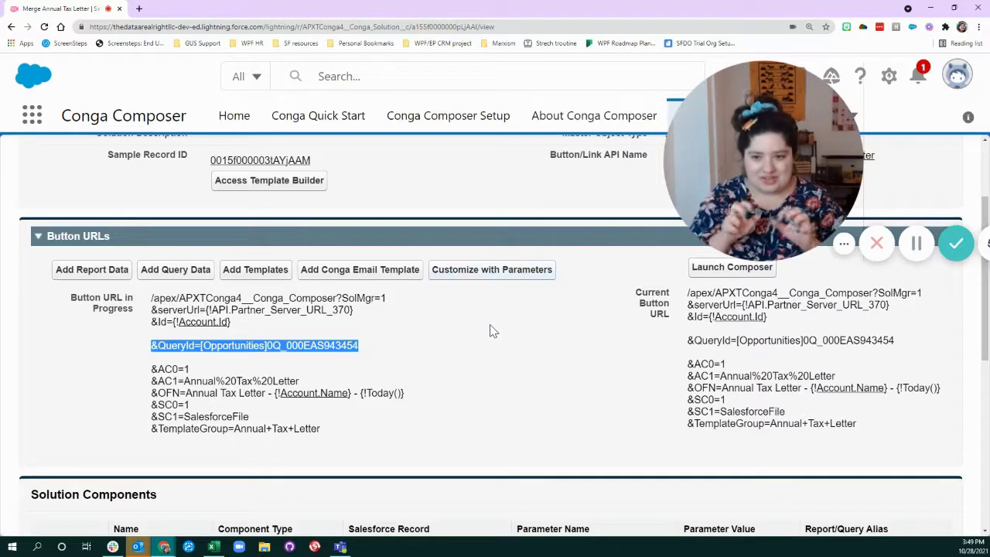
pyautogui.click(490, 270)
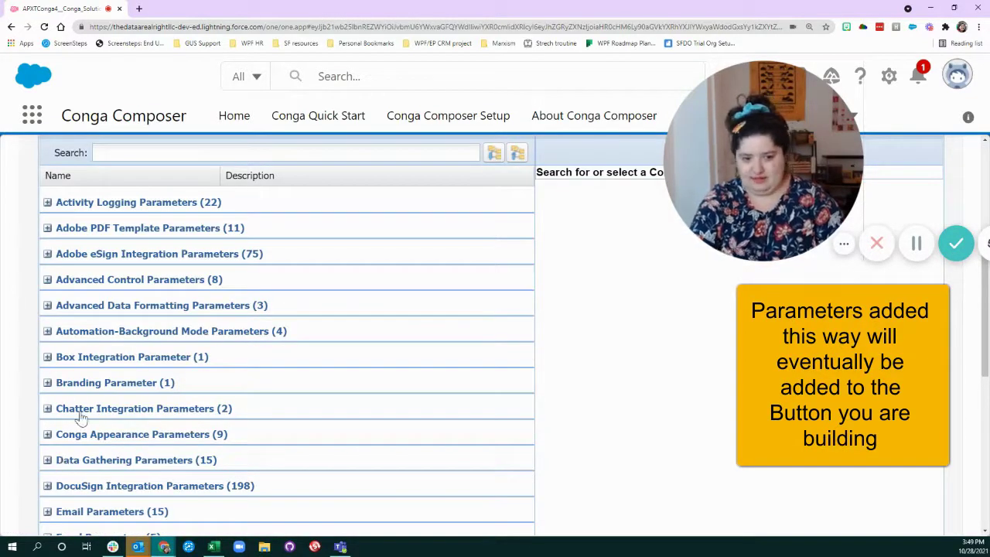
# Expand Data Gathering Parameters and read the QueryID definition: a Query record's Salesforce ID.
pyautogui.click(48, 460)
pyautogui.scroll(-2, 347, 420)
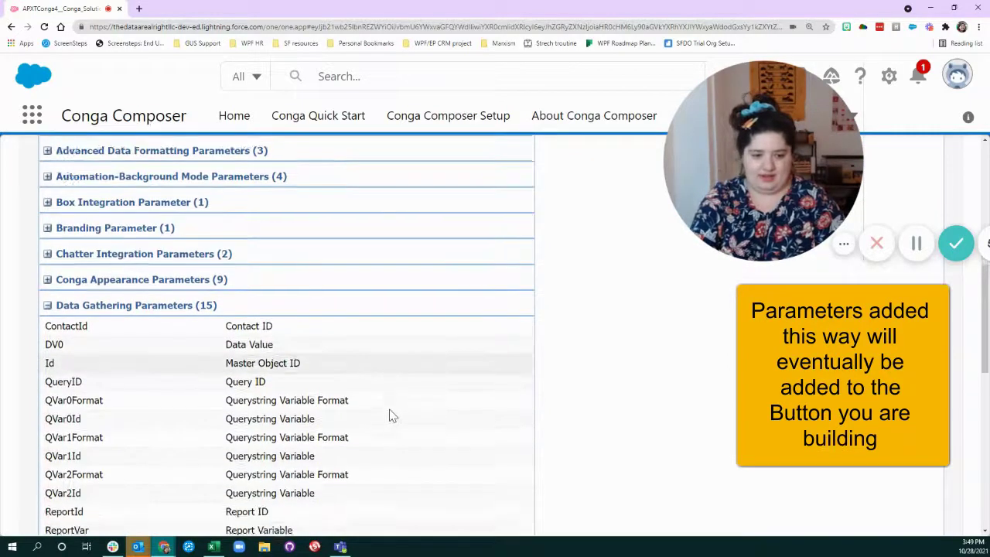
pyautogui.scroll(-1, 392, 416)
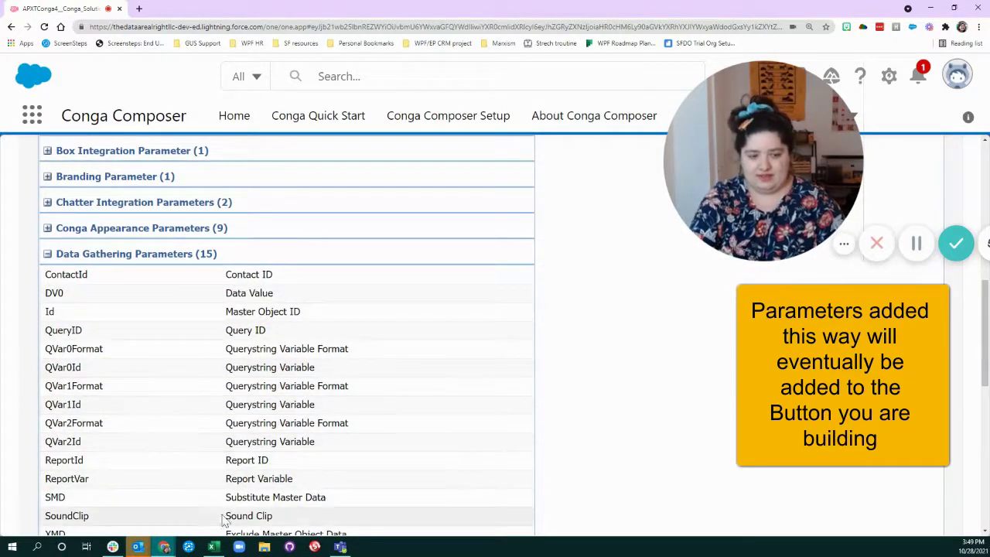
pyautogui.scroll(-2, 223, 519)
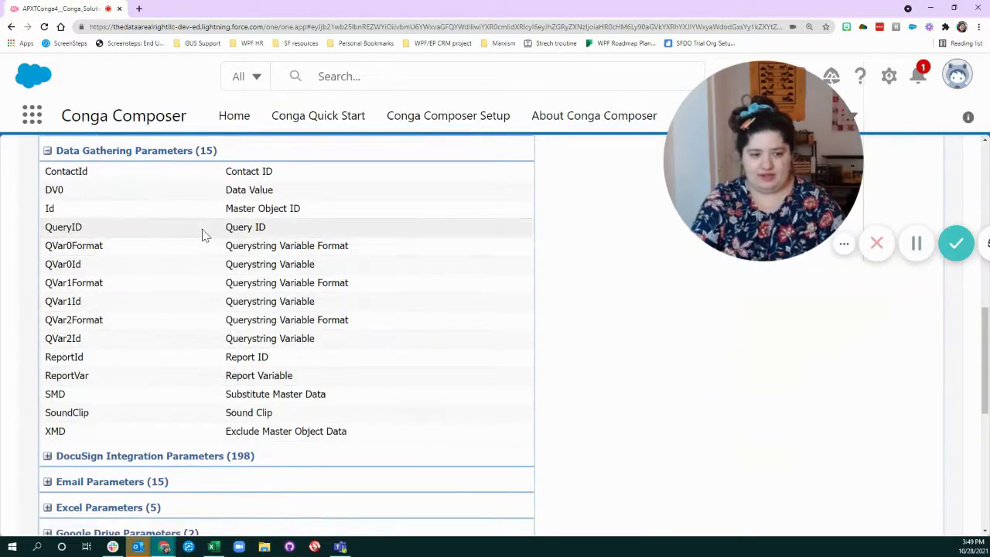
pyautogui.scroll(7, 660, 389)
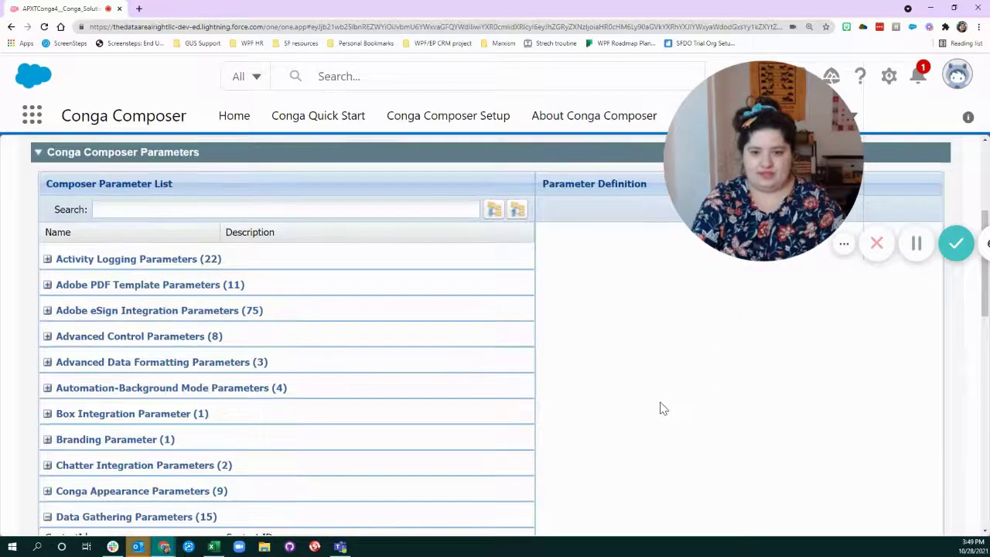
pyautogui.scroll(2, 661, 409)
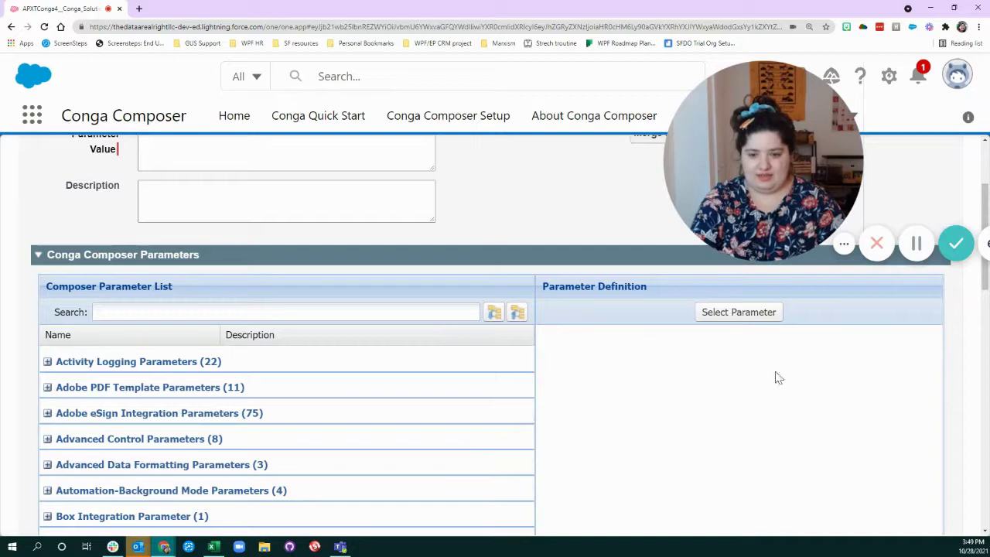
pyautogui.scroll(-2, 777, 416)
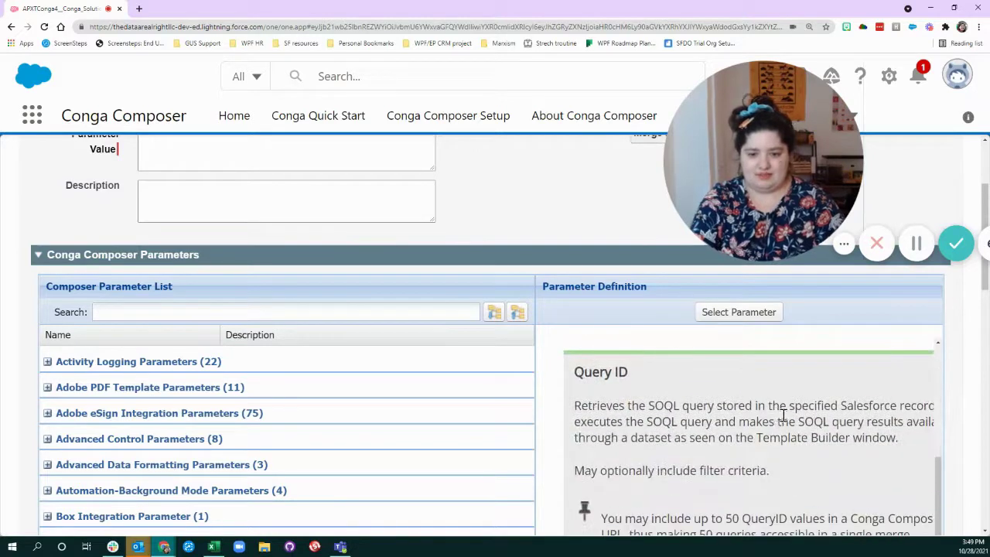
pyautogui.scroll(2, 773, 459)
pyautogui.scroll(-2, 768, 466)
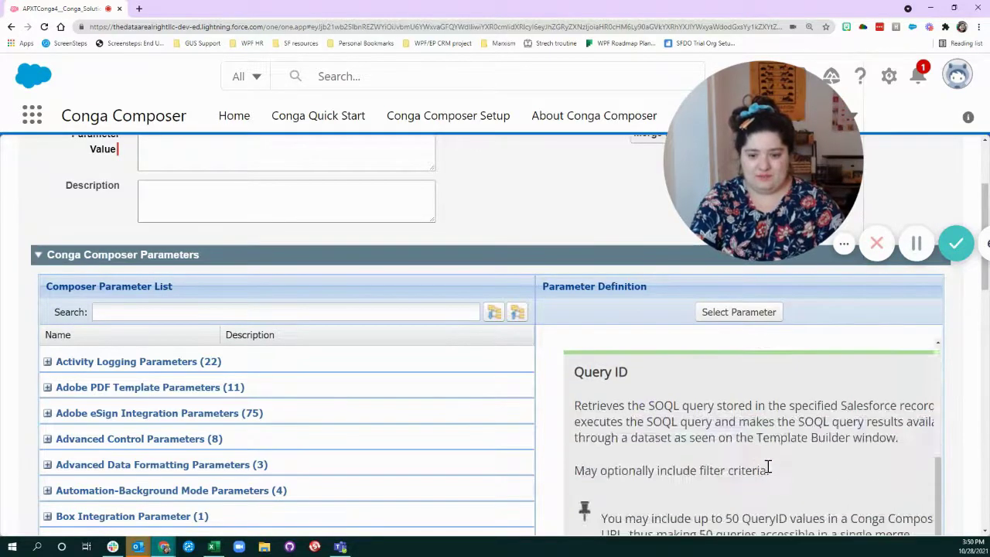
pyautogui.scroll(2, 754, 464)
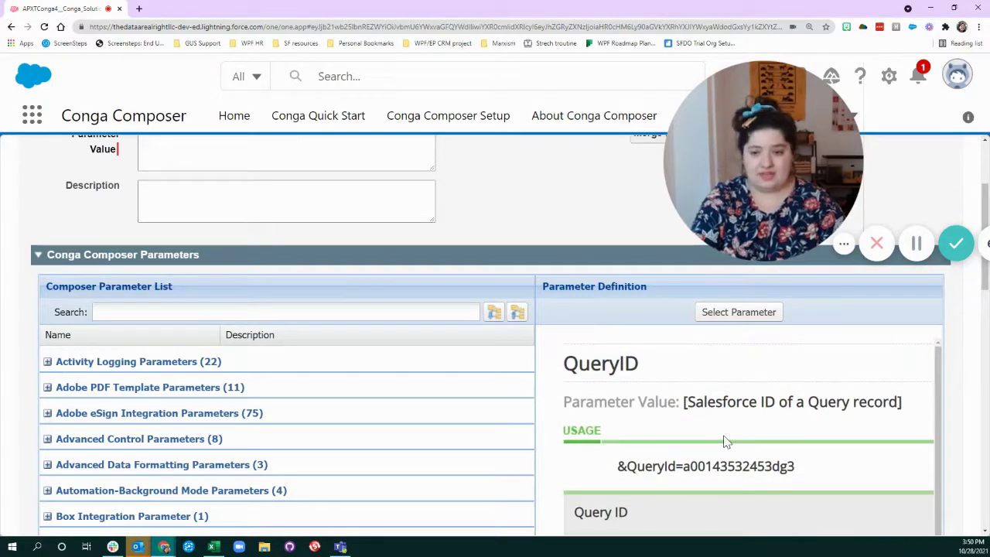
pyautogui.scroll(2, 530, 431)
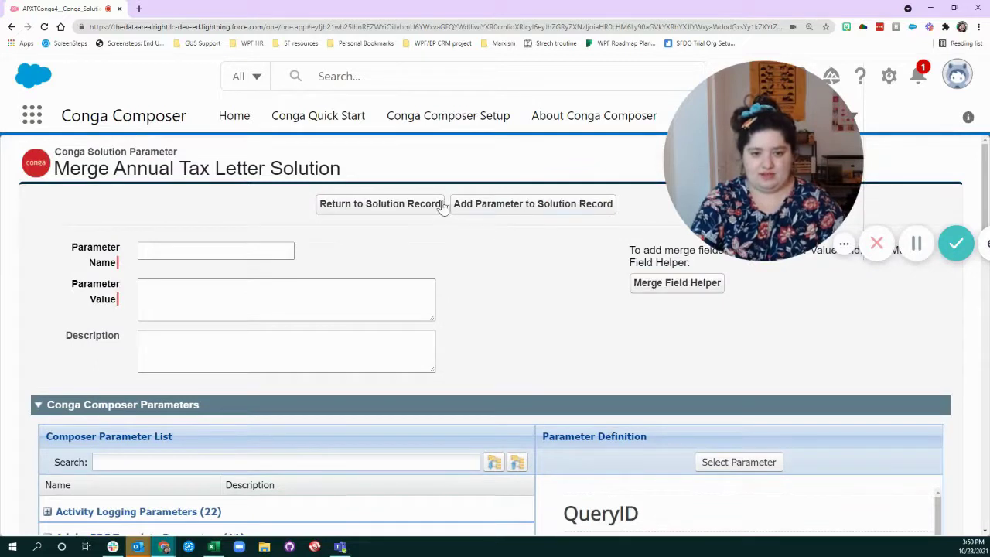
# Return to the Merge Annual Tax Letter solution record and view its Button URLs section.
pyautogui.click(408, 212)
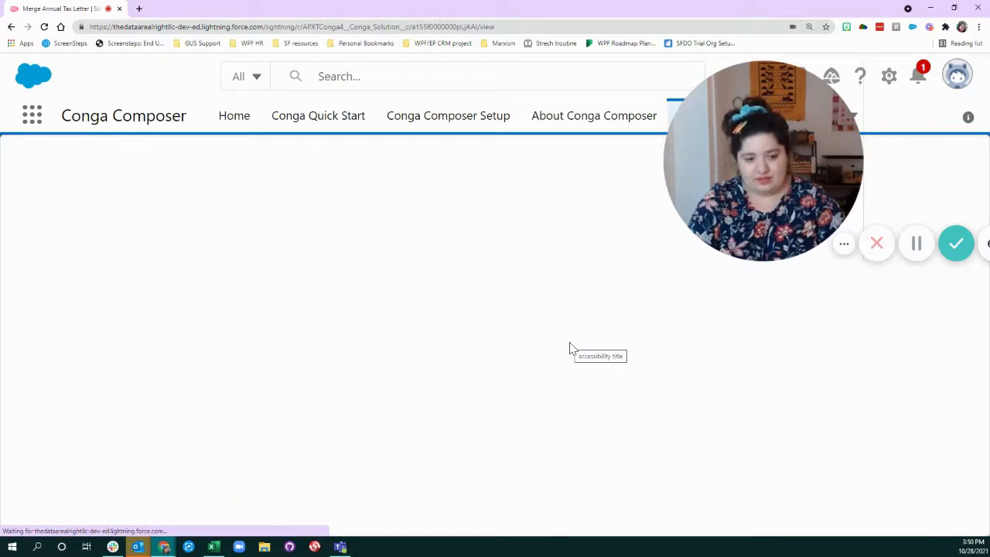
pyautogui.scroll(-2, 561, 341)
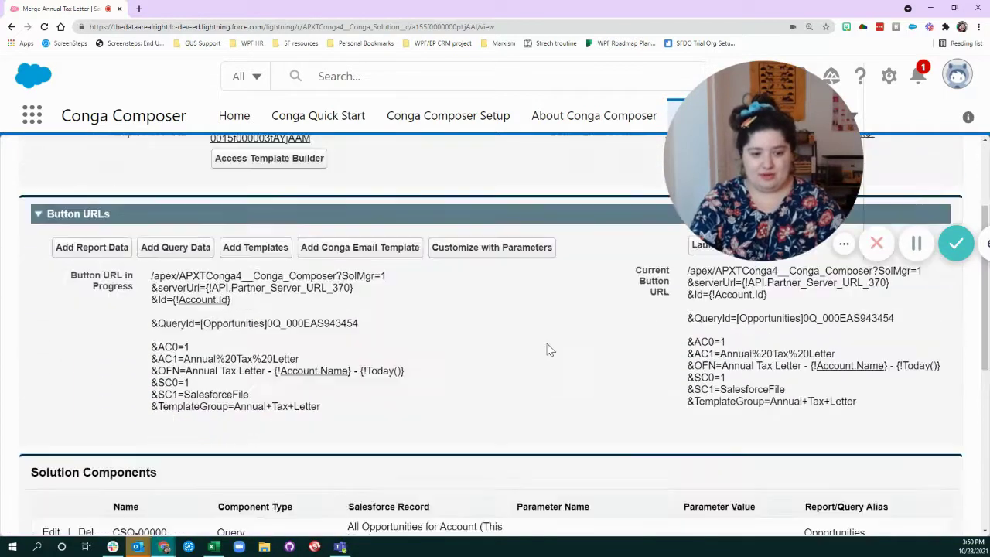